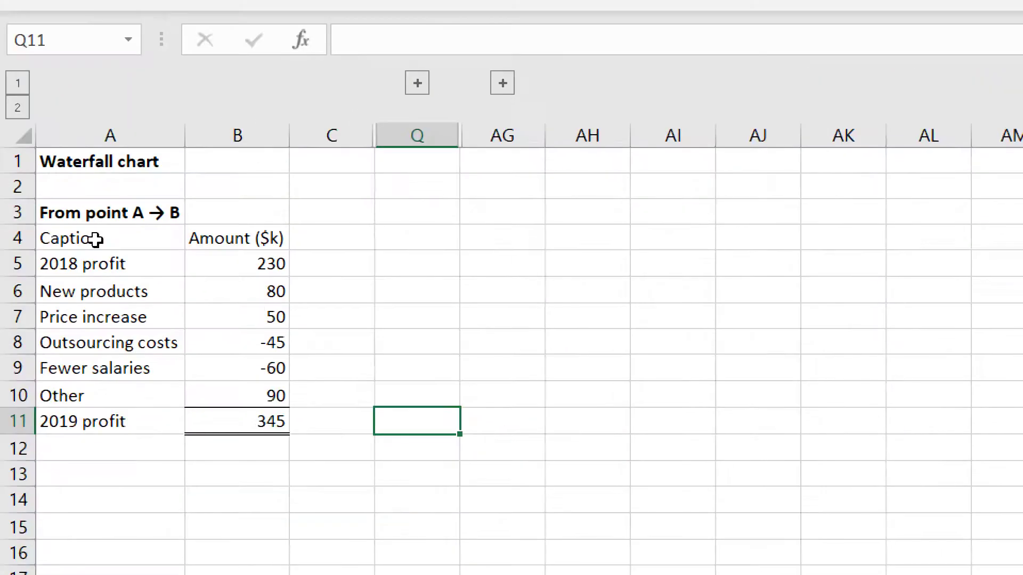
Make the 2018 profit (A5:B5) and 2019 profit (A11:B11) rows bold.
left_click(94, 239)
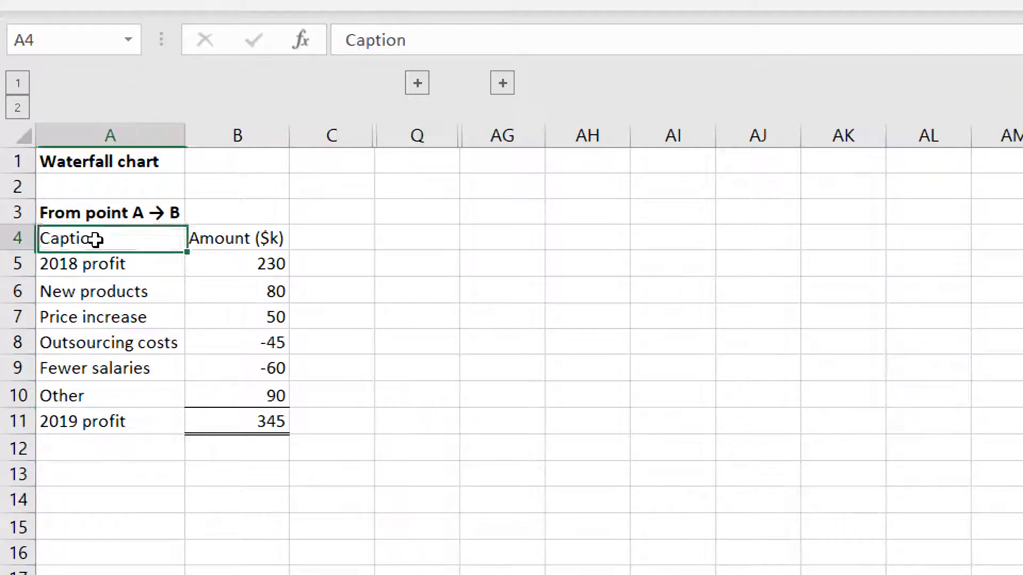
left_click_drag(142, 266, 234, 267)
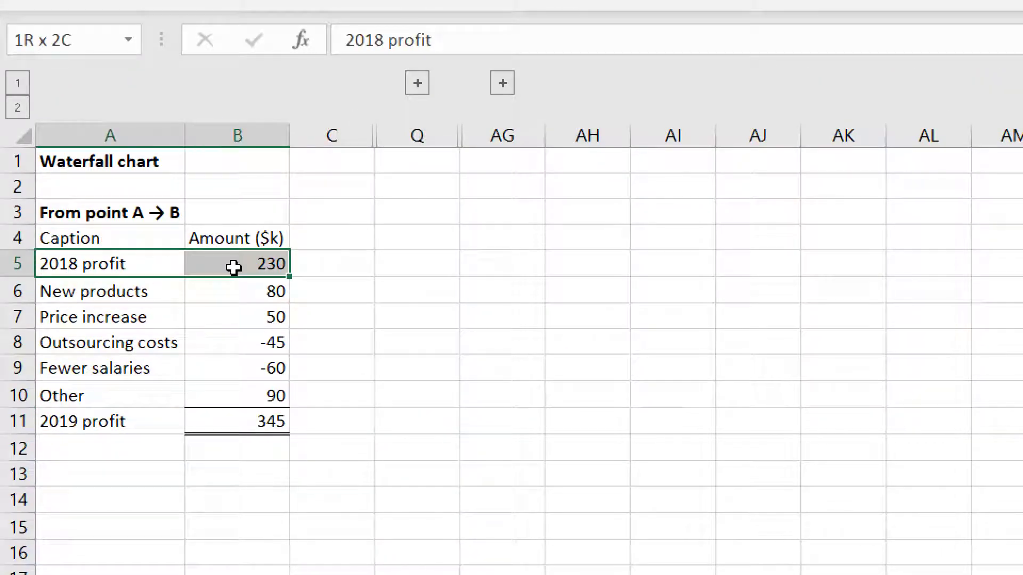
key("ctrl+b")
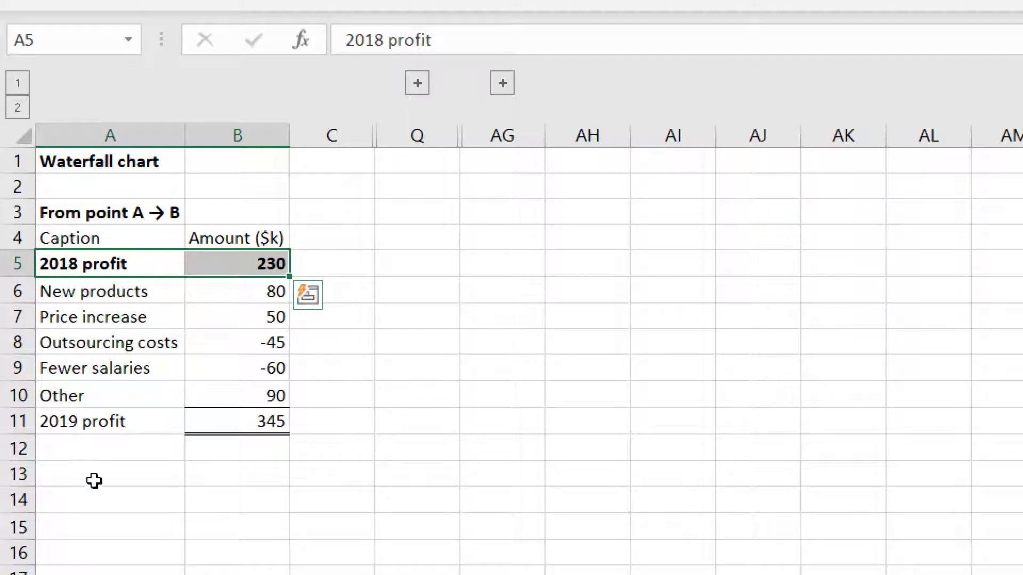
left_click_drag(113, 424, 221, 430)
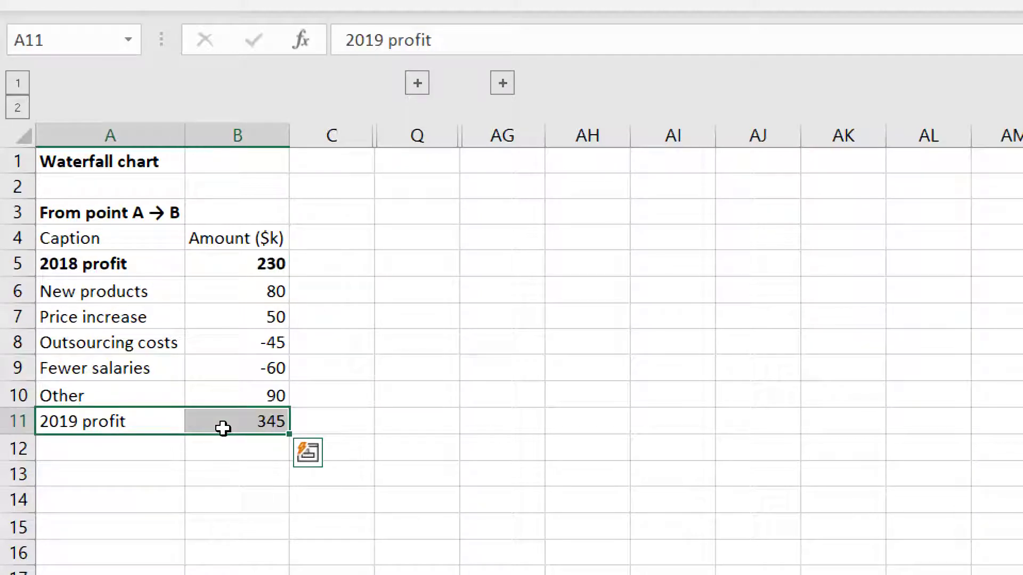
key("ctrl+b")
left_click(172, 465)
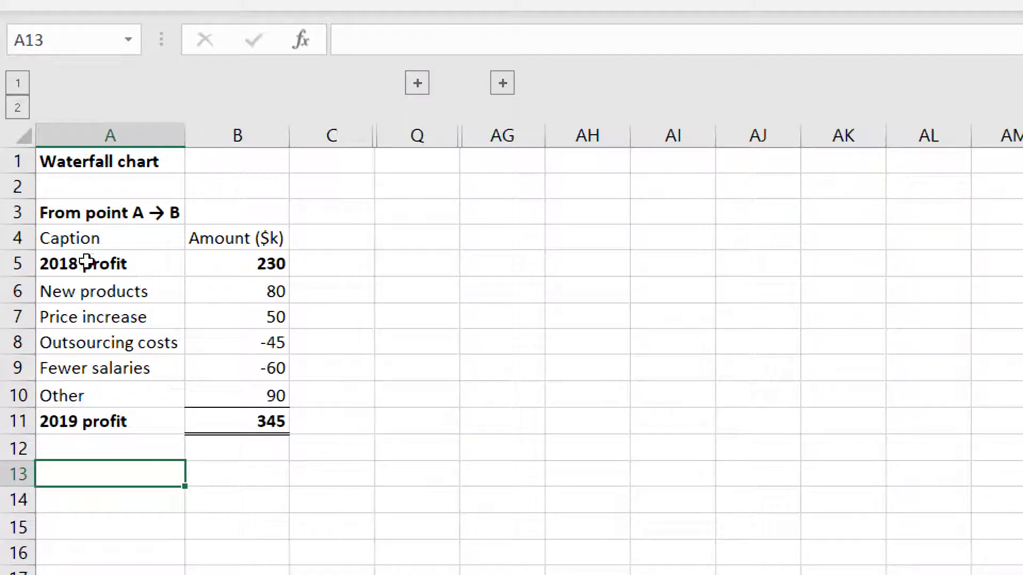
Check the 2019 profit's =SUM(B5:B10) formula, then select A5:B11.
left_click(240, 428)
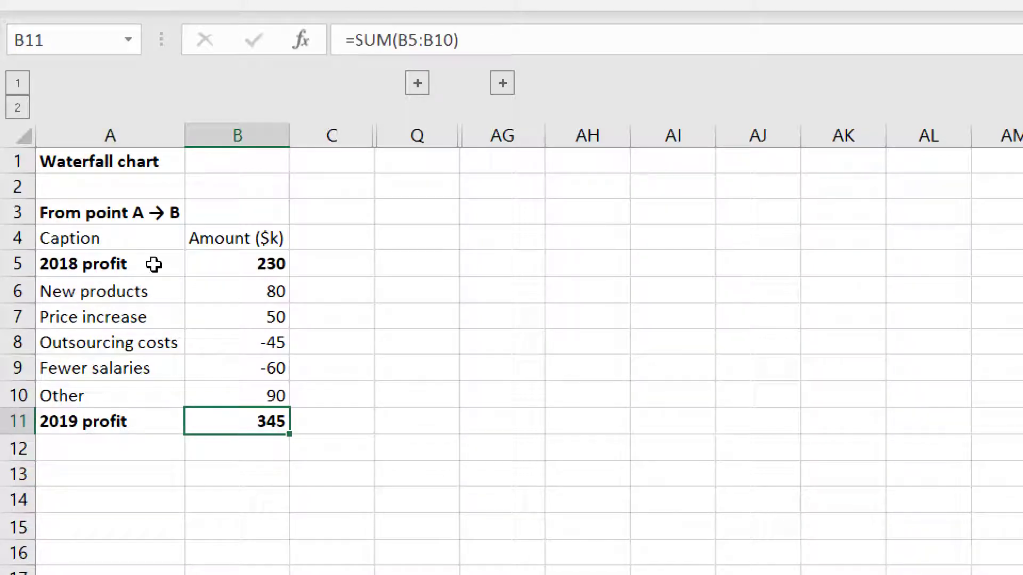
left_click(149, 299)
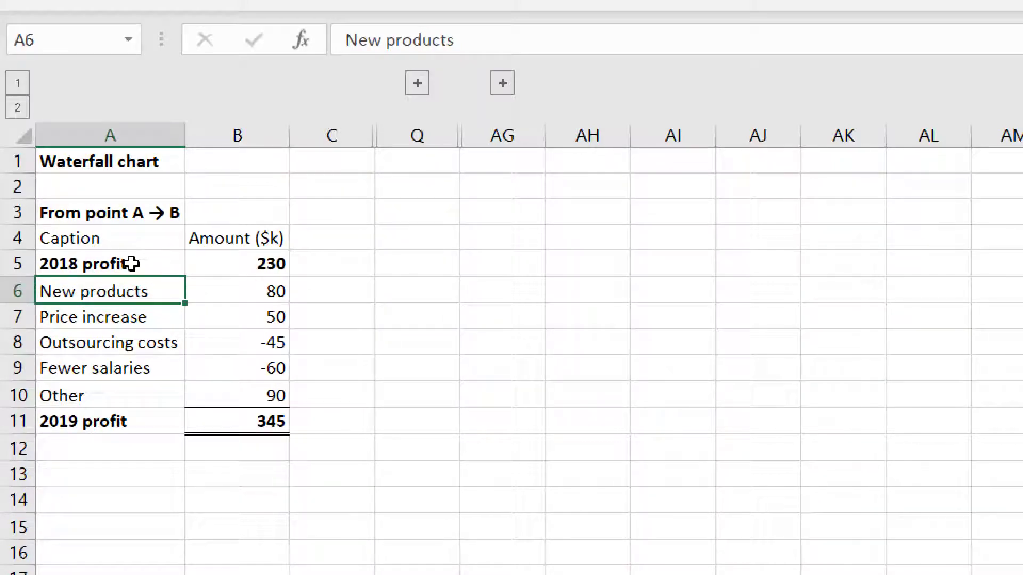
left_click_drag(132, 263, 260, 429)
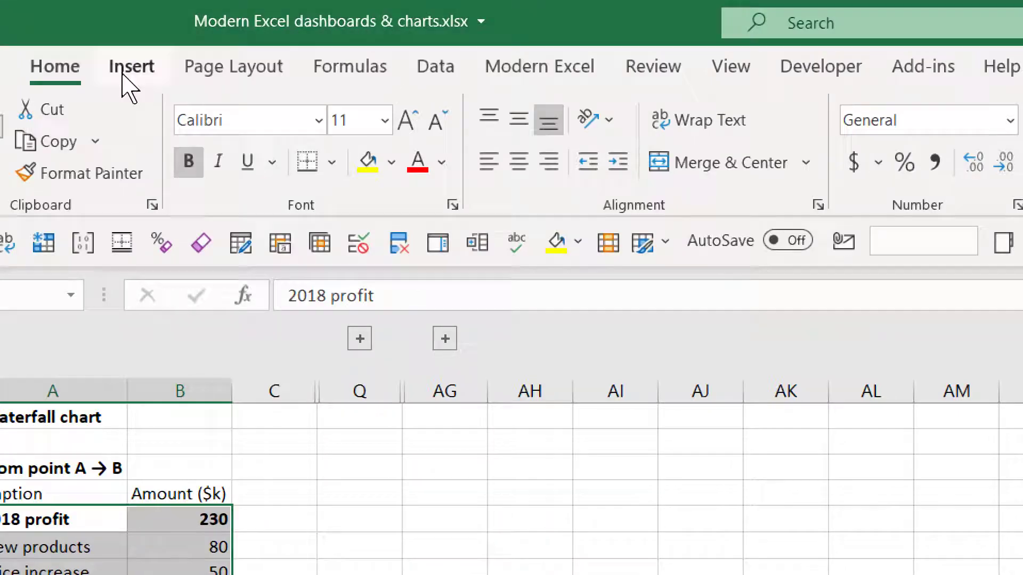
Insert a Waterfall chart of the selected A5:B11 data and move it next to the table.
left_click(123, 66)
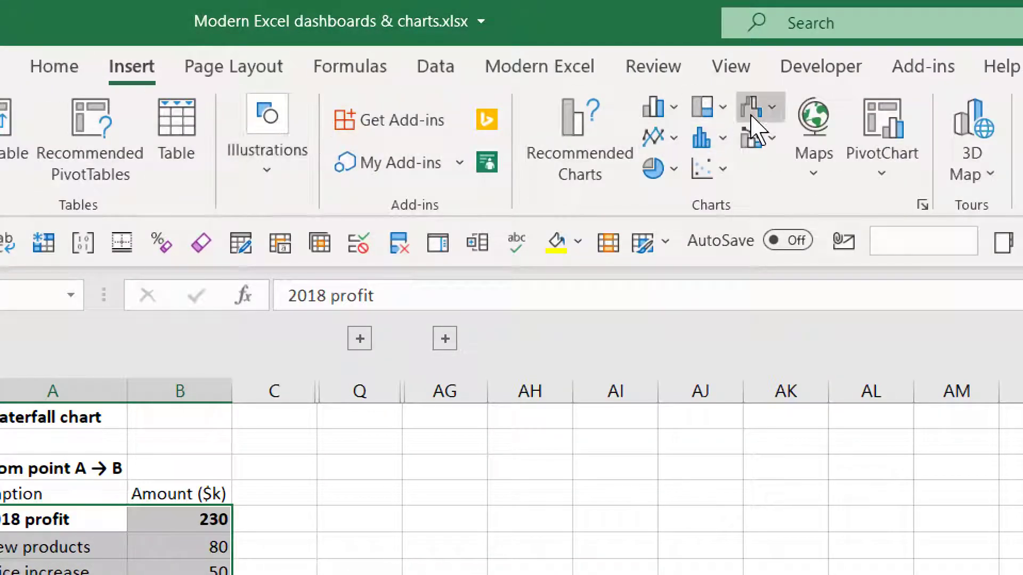
left_click(763, 115)
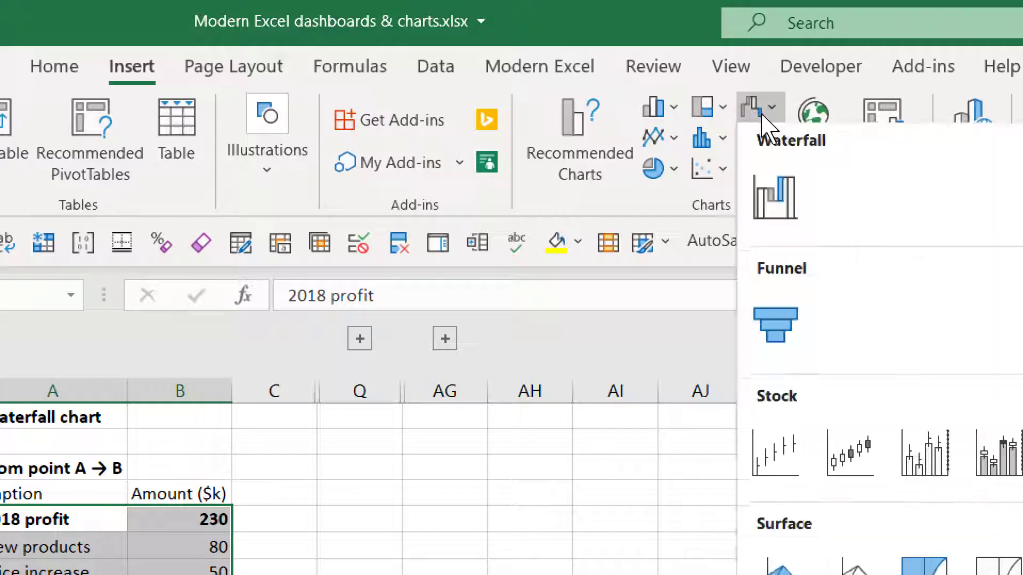
left_click(767, 226)
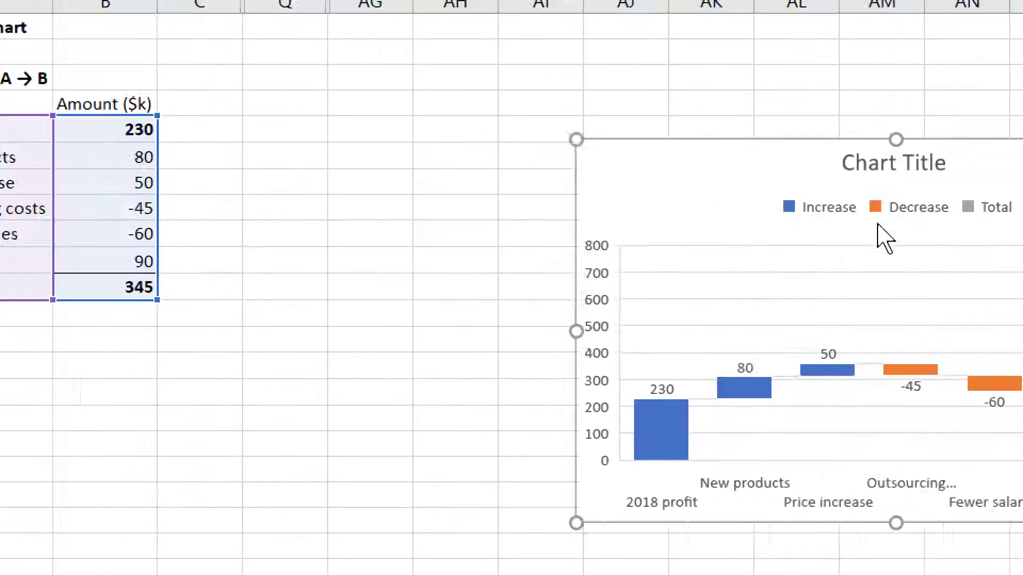
left_click_drag(923, 112, 863, 208)
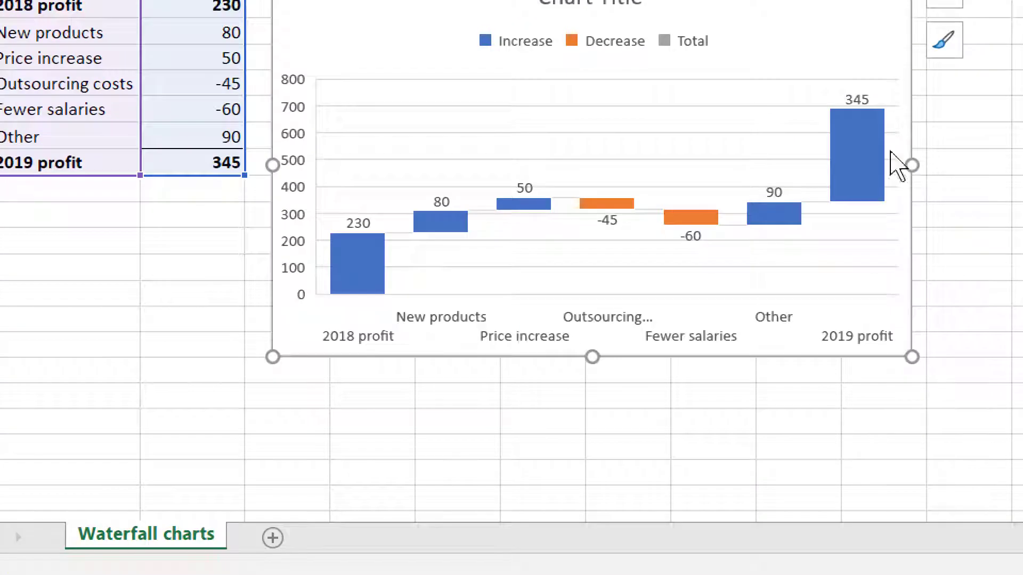
Use Set as Total on the 2019 profit bar and then the 2018 profit bar.
right_click(858, 155)
left_click(848, 150)
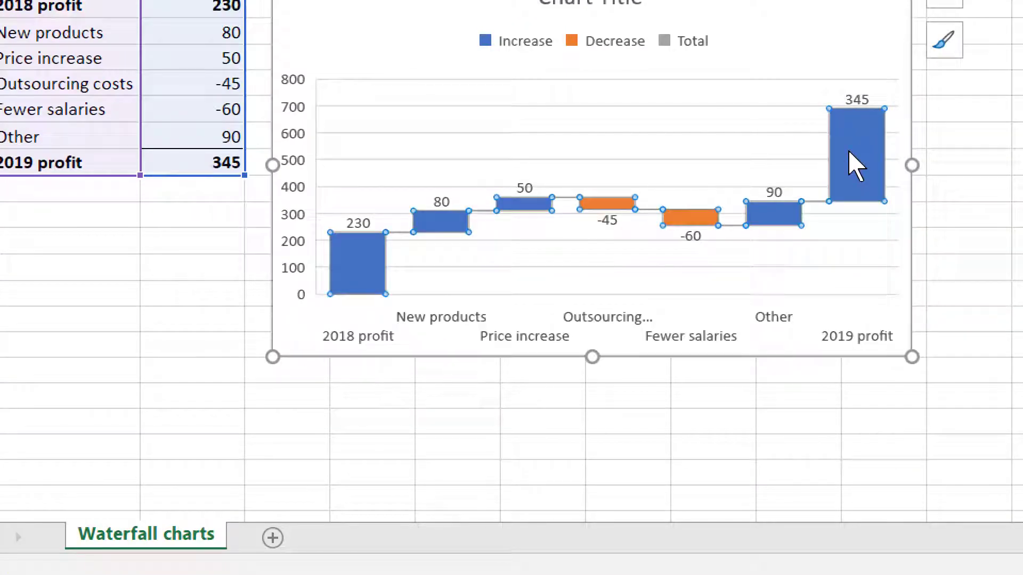
left_click(850, 146)
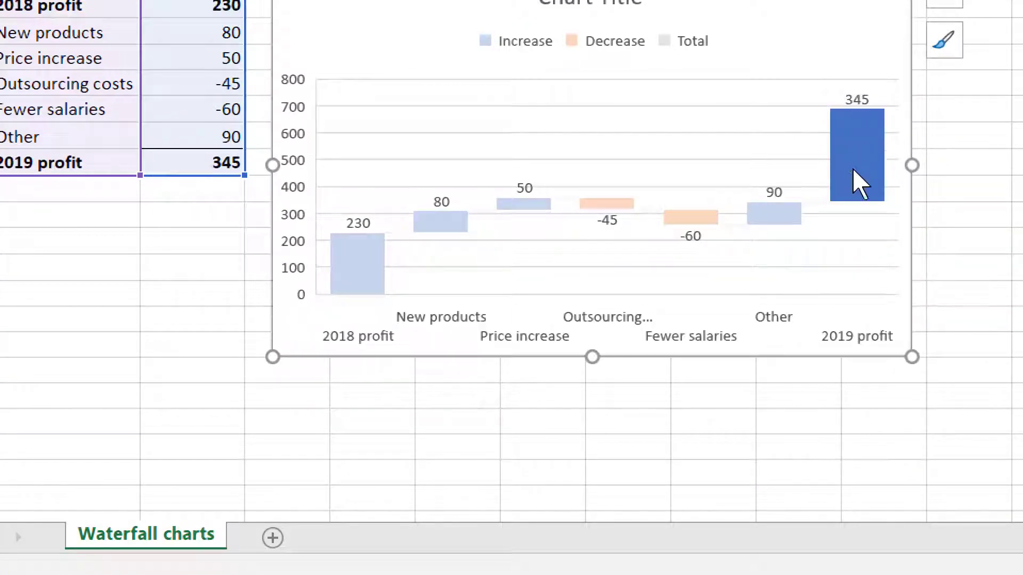
right_click(859, 136)
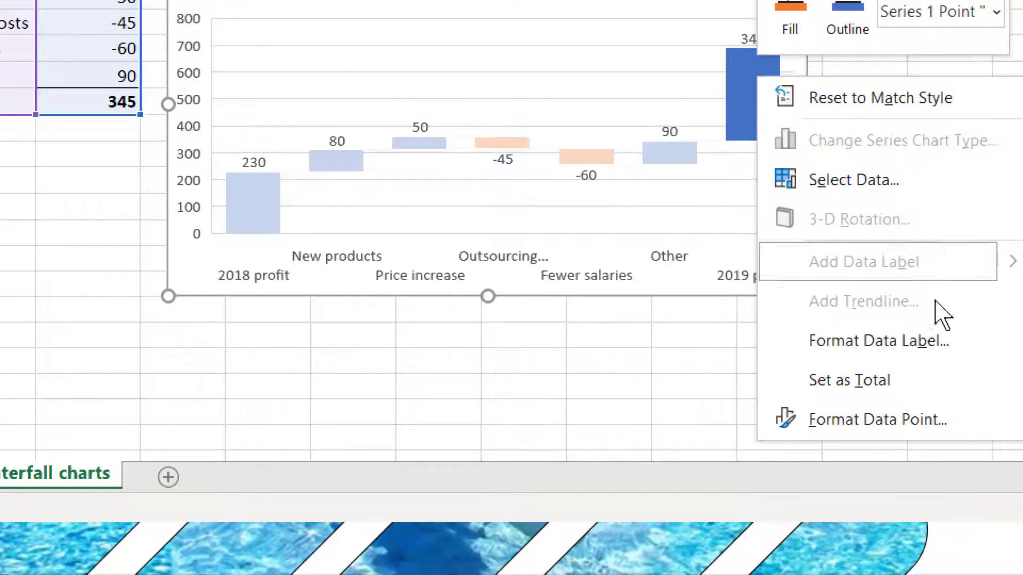
left_click(909, 375)
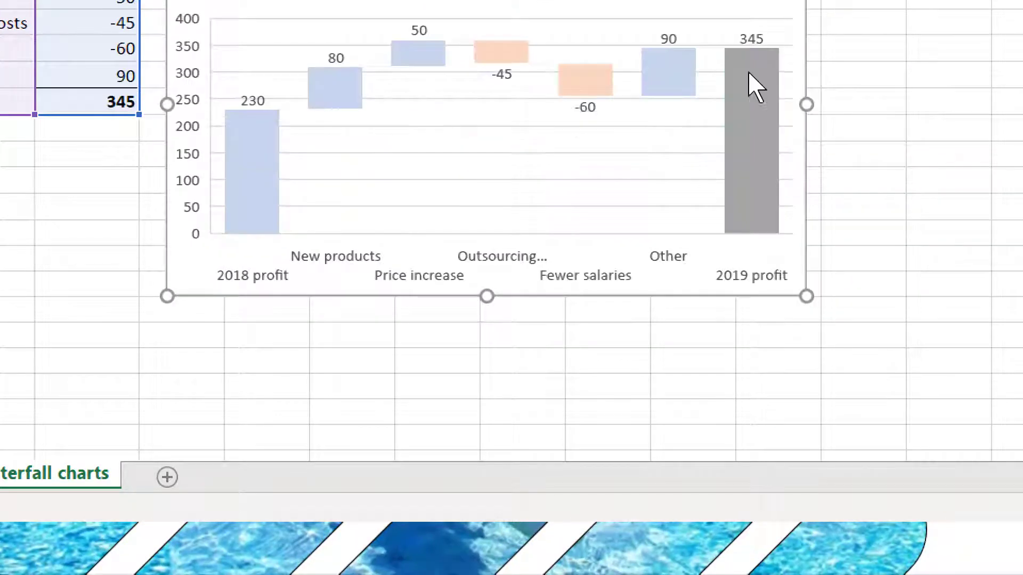
right_click(257, 168)
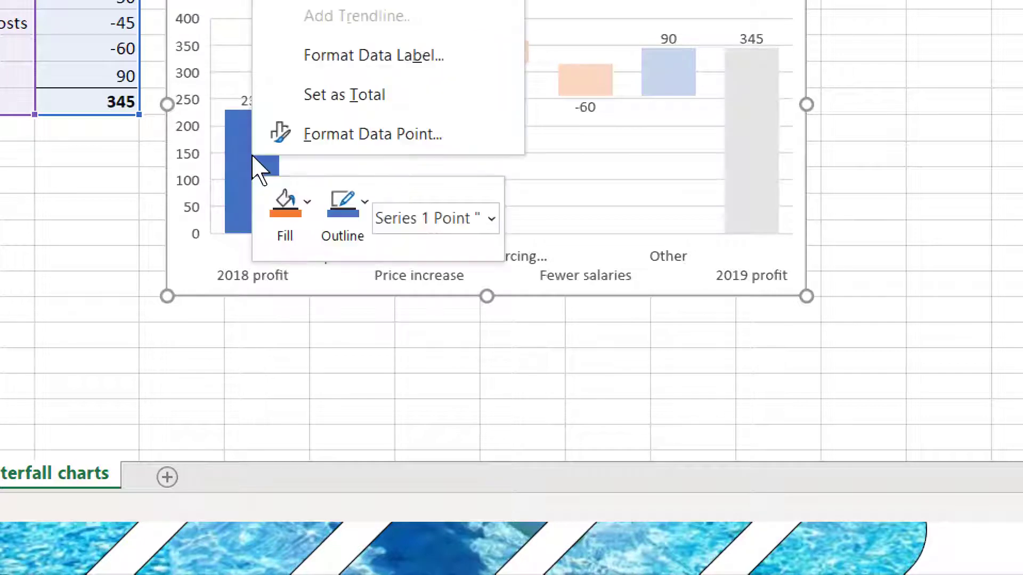
left_click(368, 99)
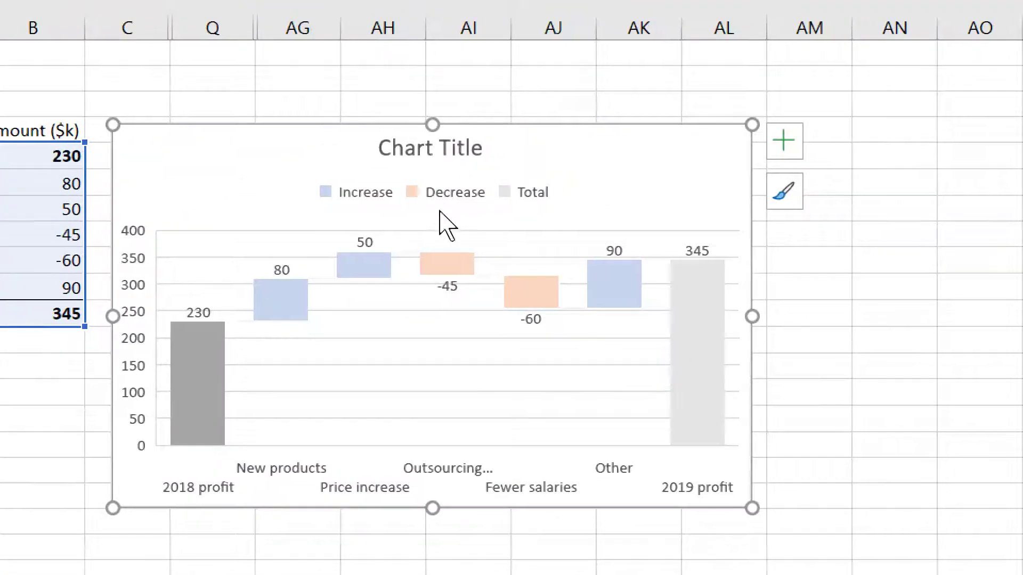
Delete the chart's horizontal gridlines, vertical value axis and placeholder 'Chart Title'.
left_click(466, 156)
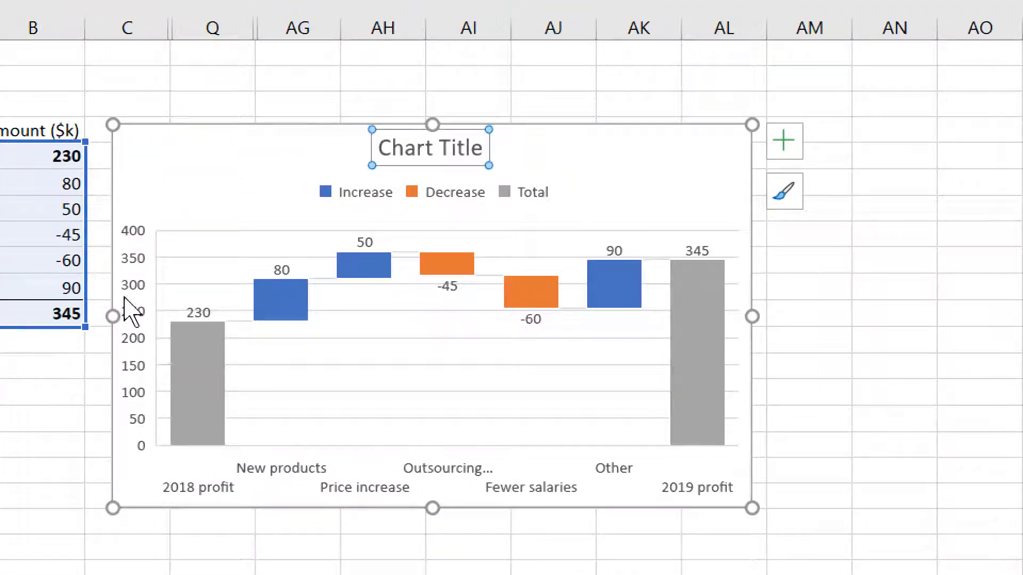
left_click(194, 258)
key("Delete")
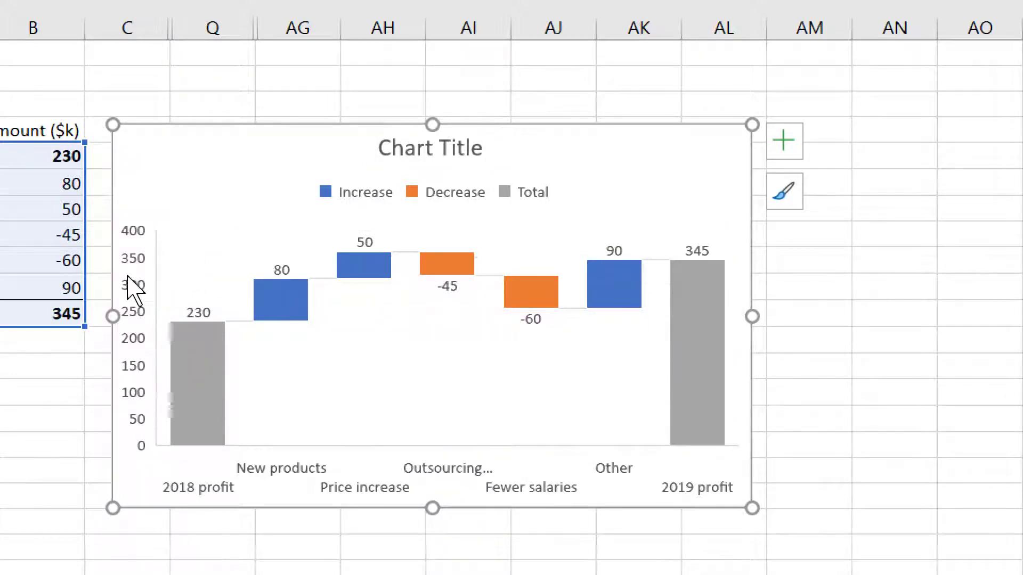
left_click(137, 263)
key("Delete")
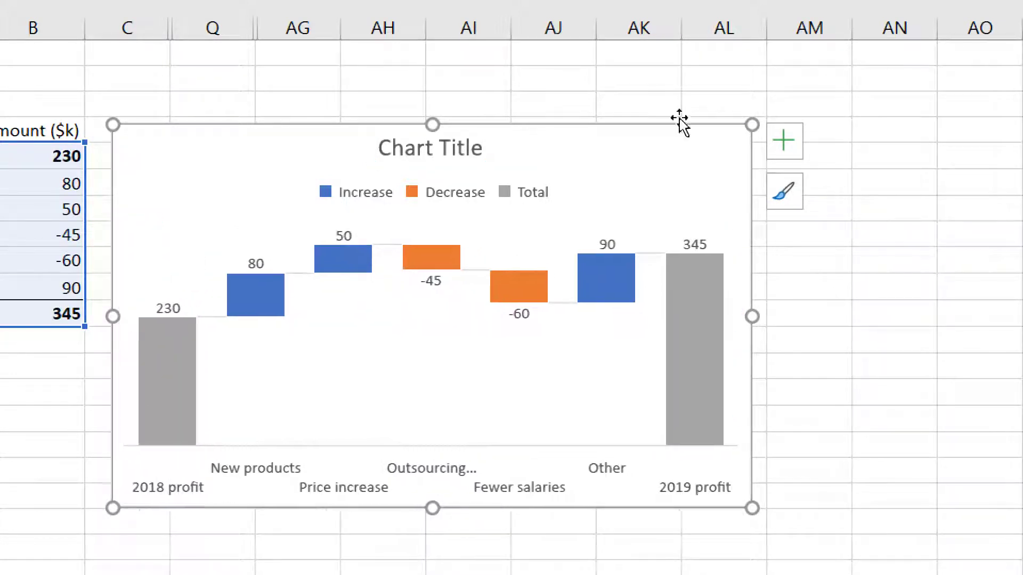
left_click(480, 152)
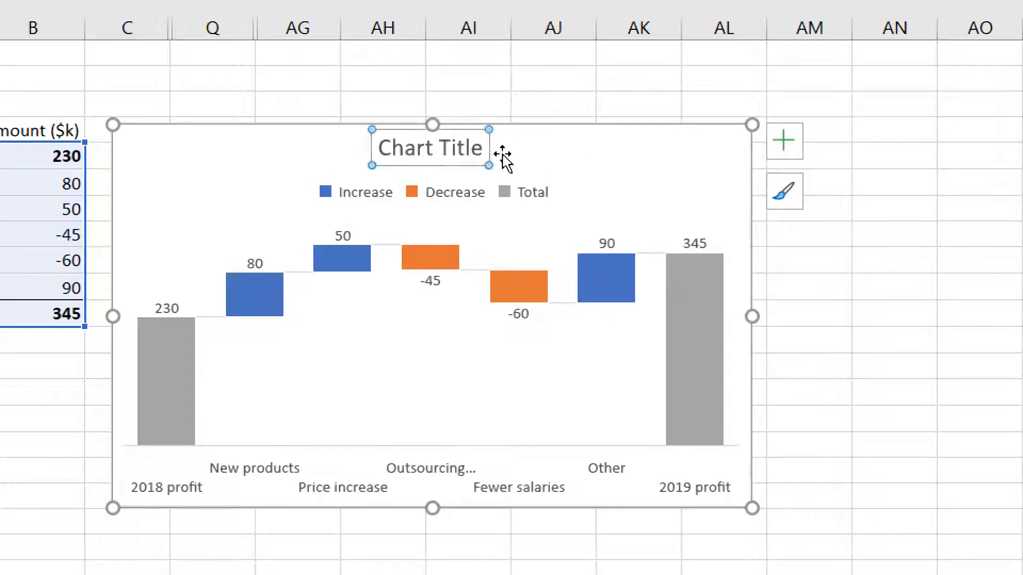
key("Delete")
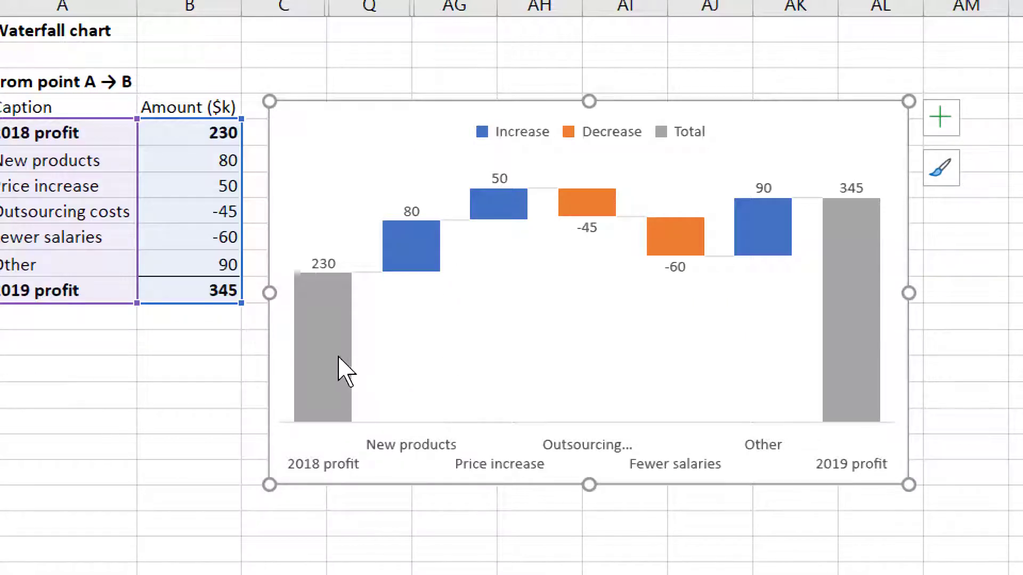
mouse_move(414, 252)
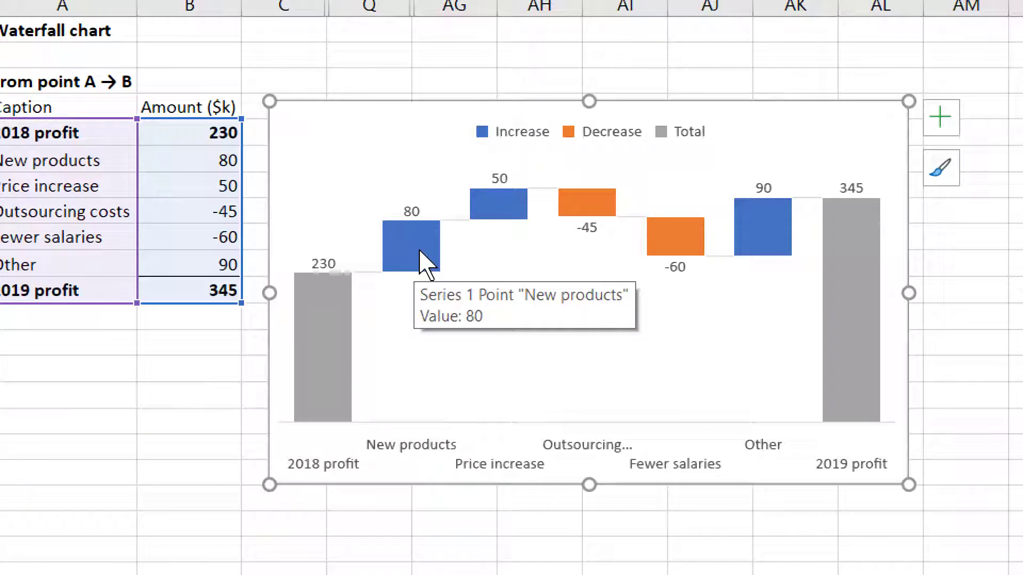
mouse_move(490, 212)
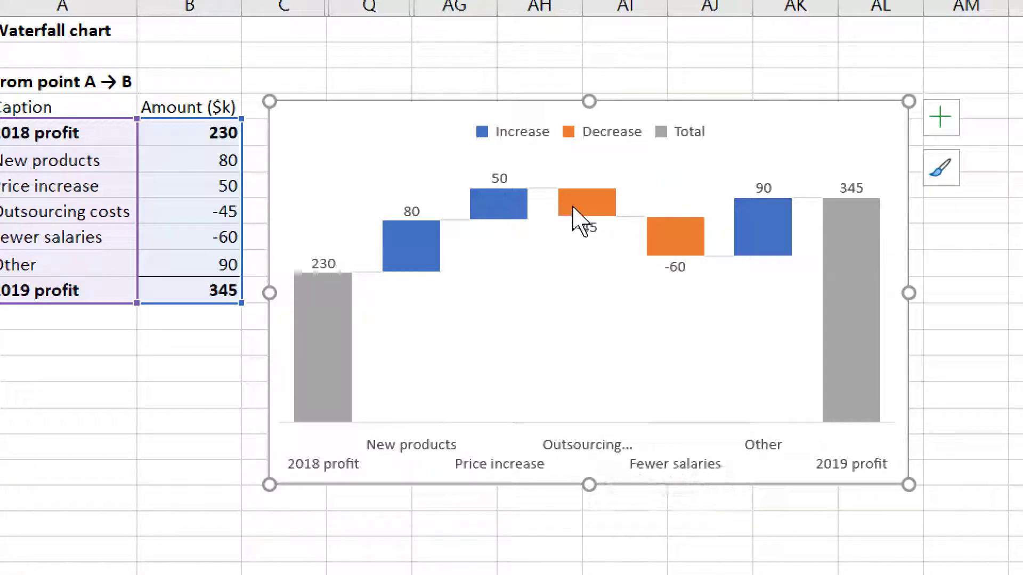
mouse_move(569, 230)
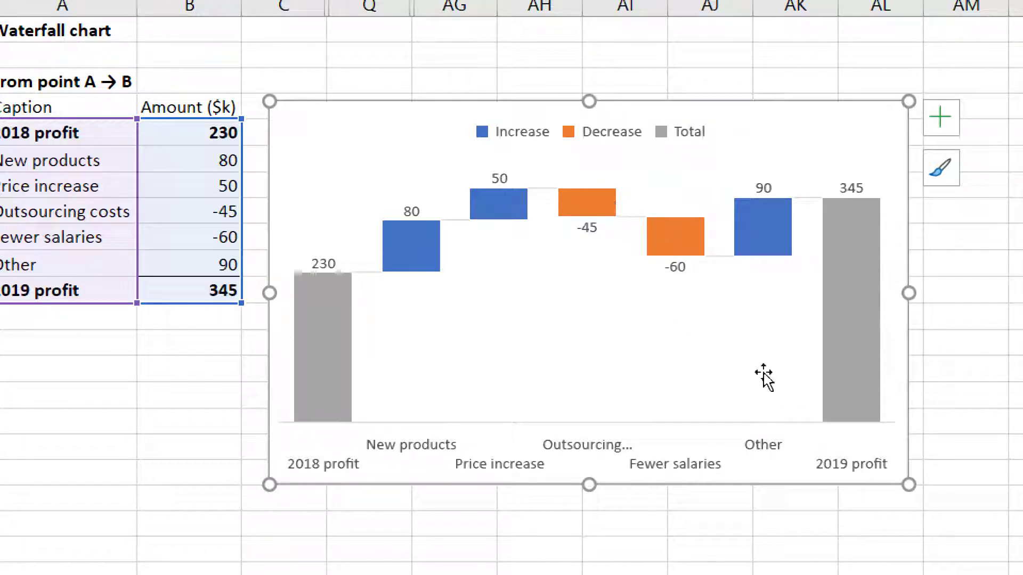
mouse_move(769, 225)
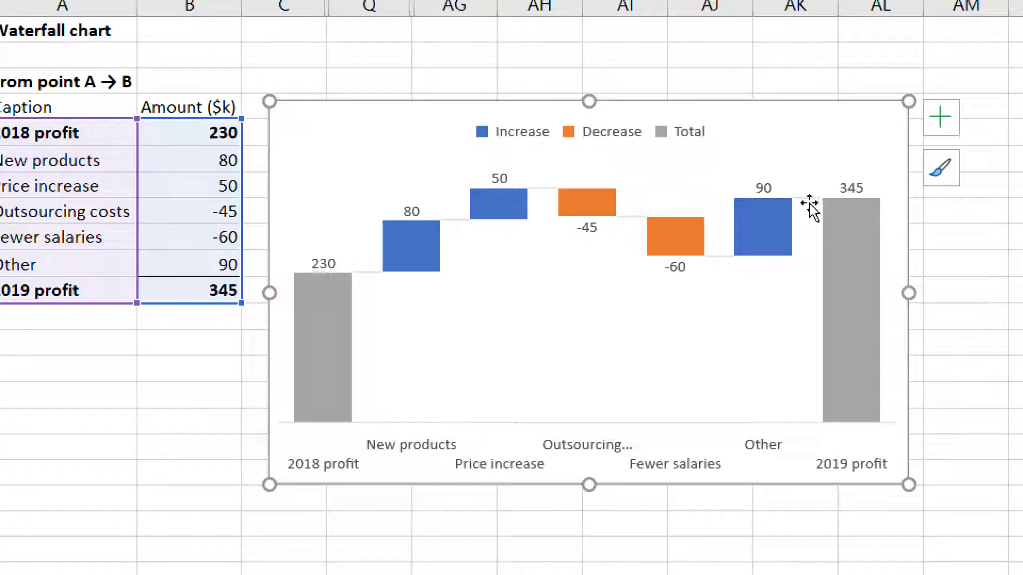
mouse_move(849, 195)
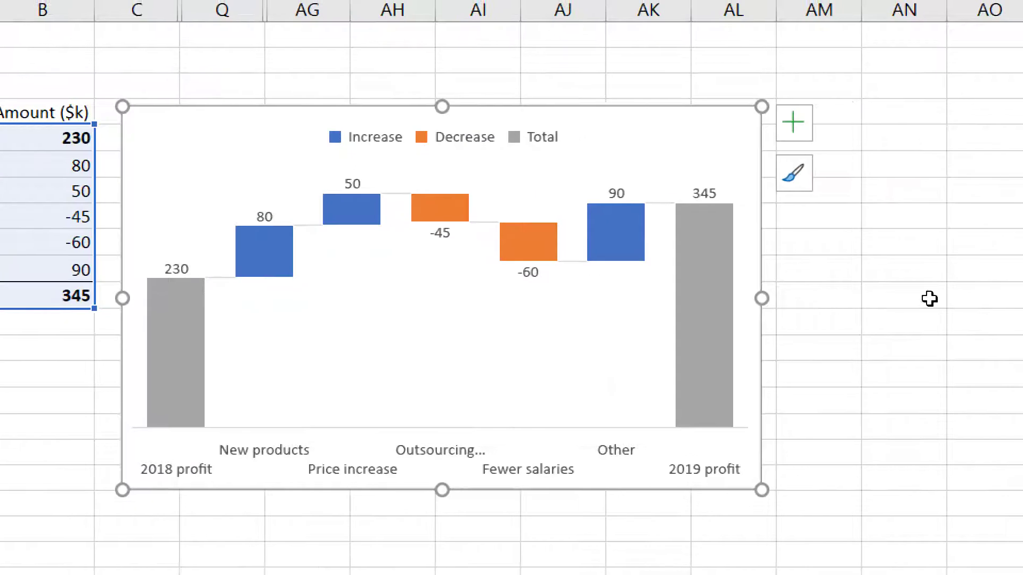
Apply Colorful Palette 4 from the chart's Chart Styles colour options.
left_click(798, 165)
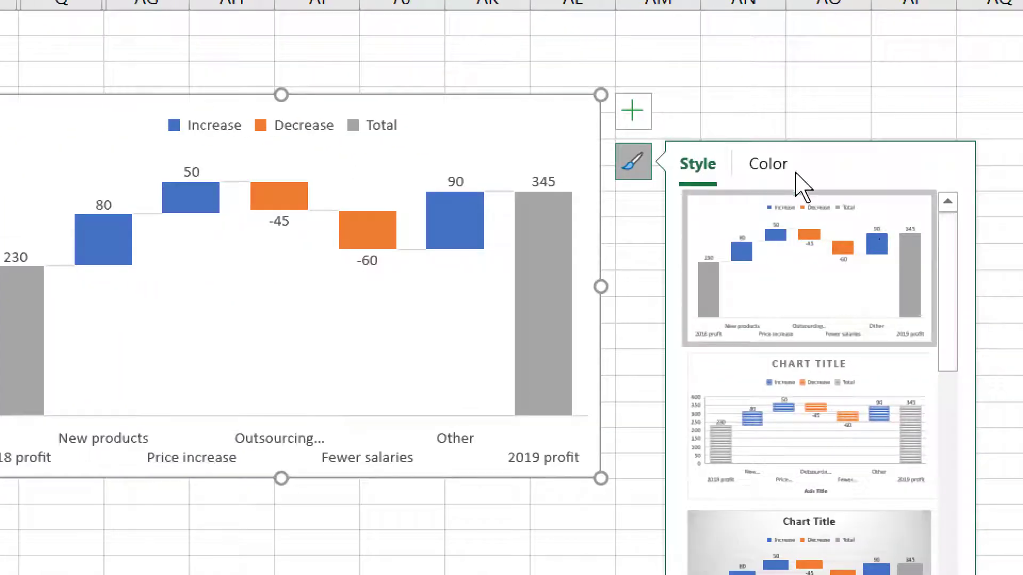
left_click(937, 175)
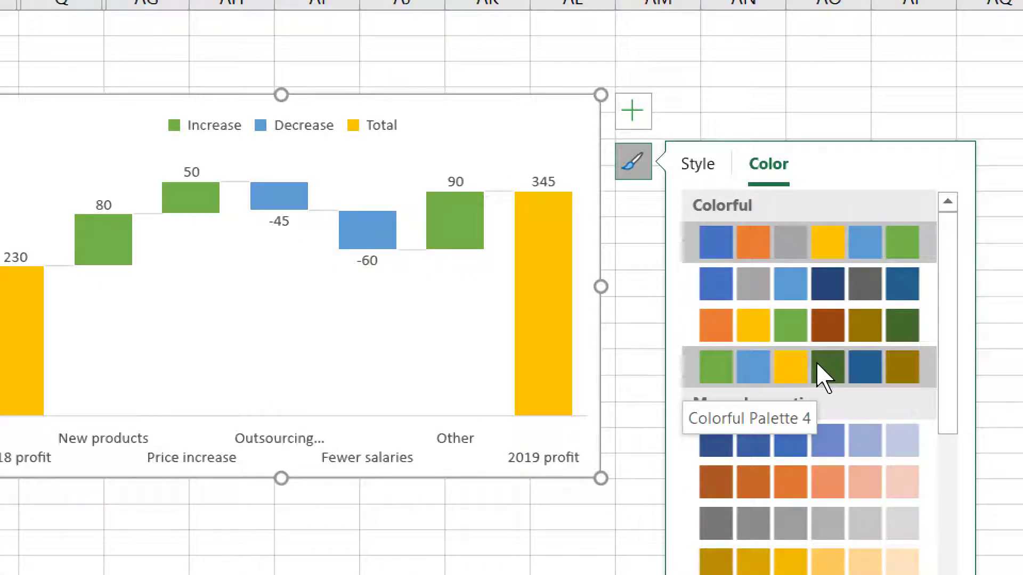
left_click(818, 372)
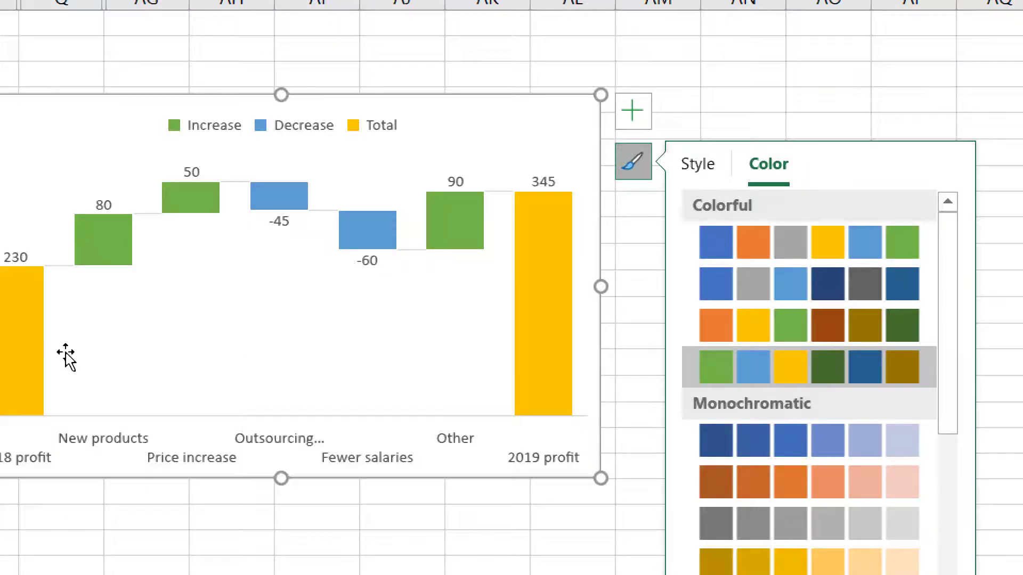
left_click(68, 357)
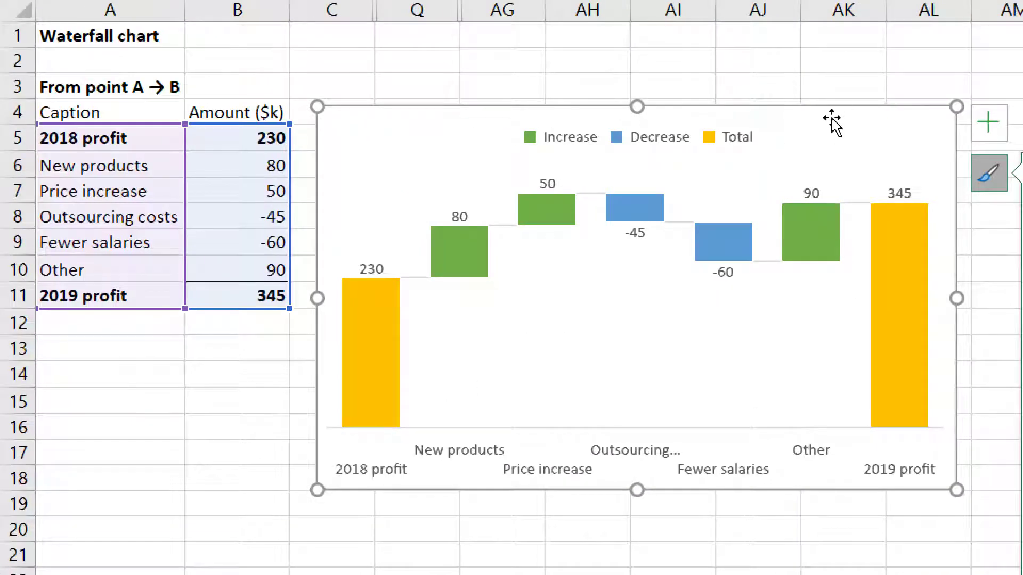
Drag the waterfall chart down and left so it starts around row 13 under the table.
left_click_drag(828, 120, 810, 137)
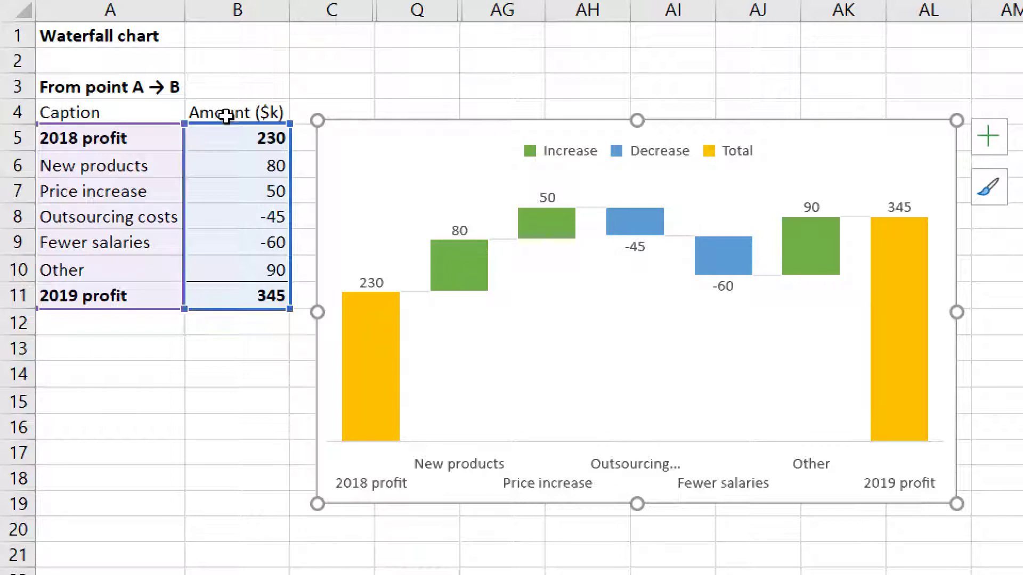
left_click(153, 113)
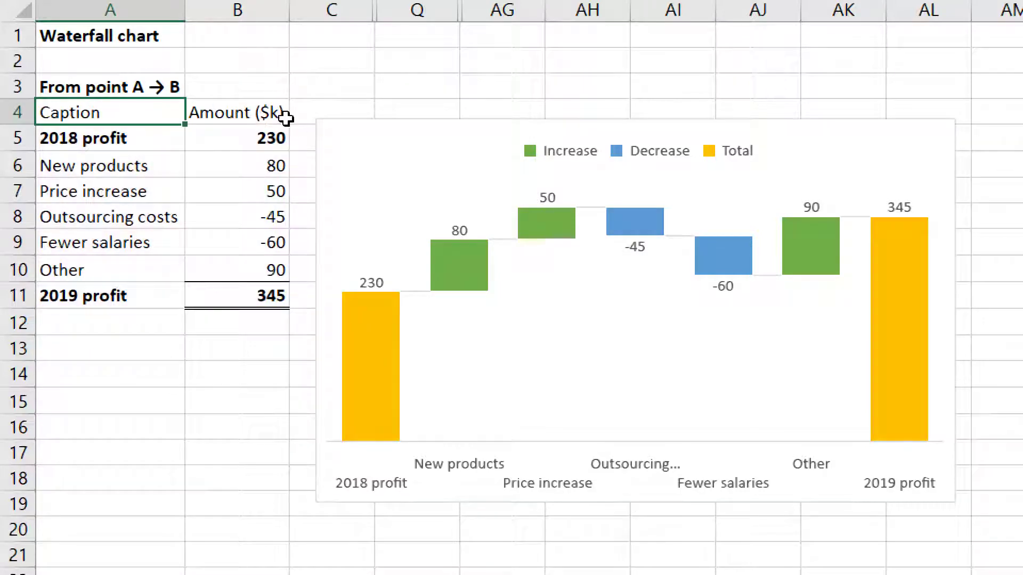
left_click(405, 138)
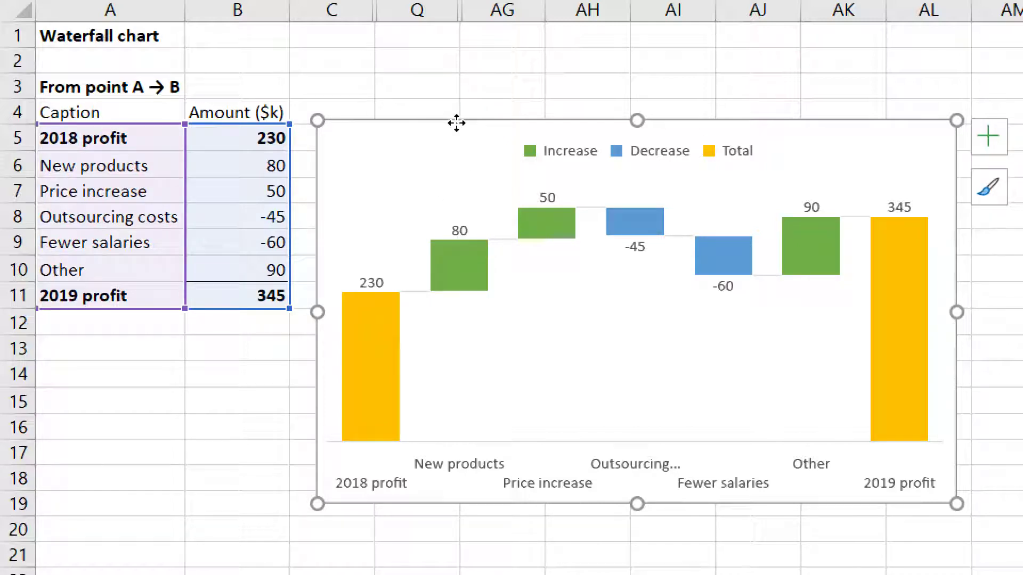
left_click_drag(456, 123, 223, 338)
left_click(734, 139)
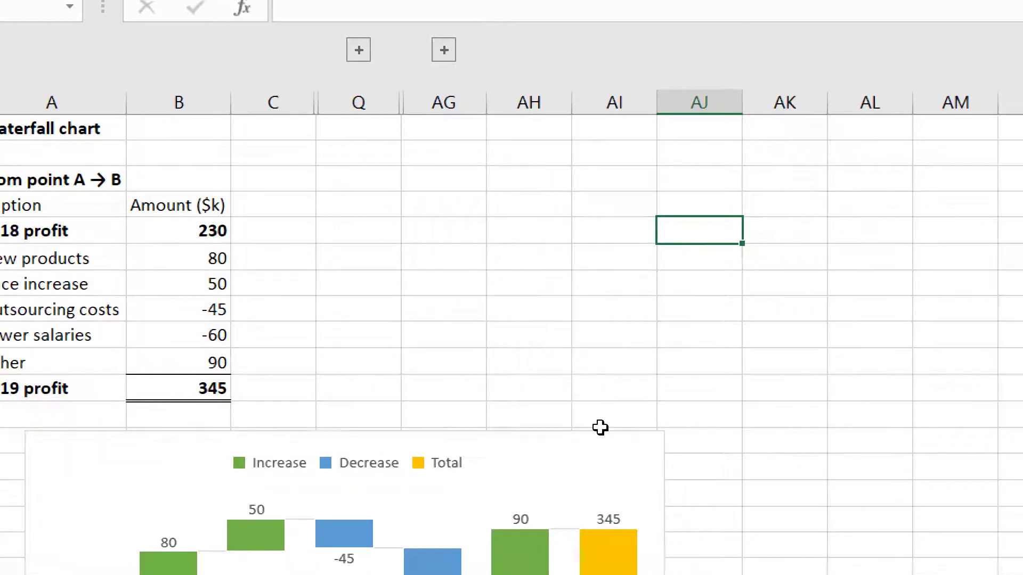
Move the profit chart back beside its data, expand columns D:P, then reposition and narrow the Subtotals chart.
left_click_drag(606, 439, 943, 381)
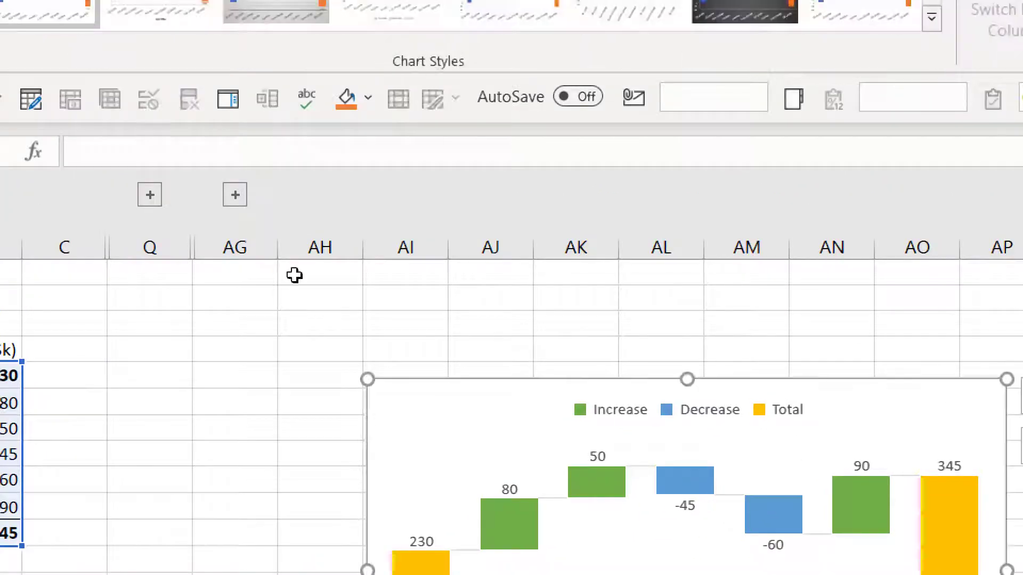
left_click(152, 197)
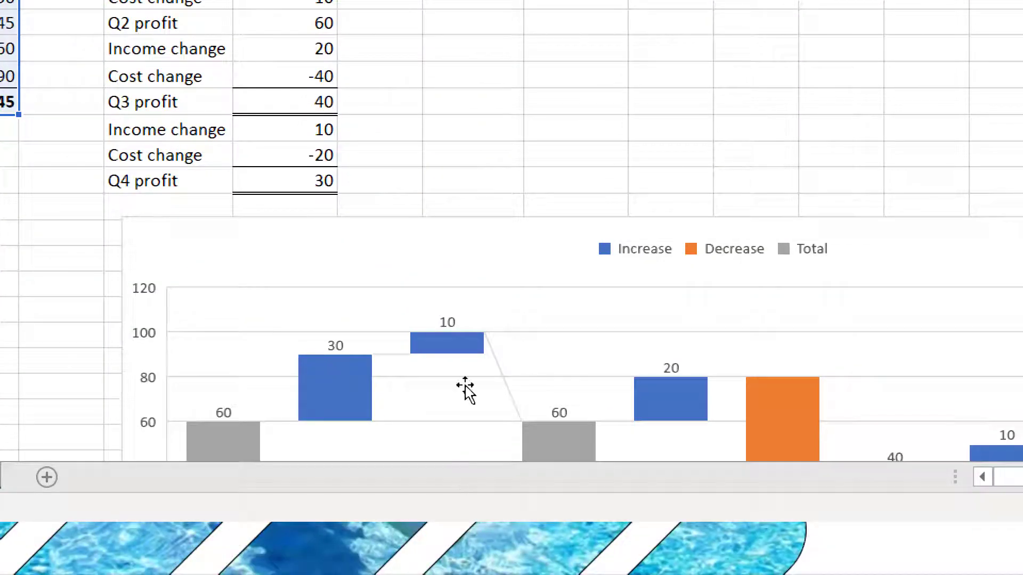
left_click_drag(477, 232, 628, 48)
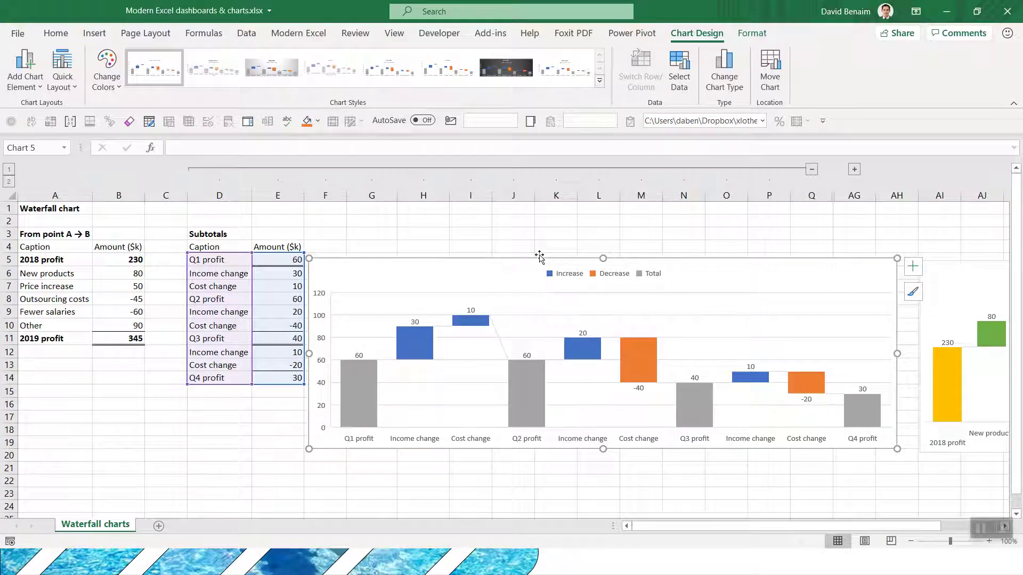
left_click_drag(898, 353, 816, 353)
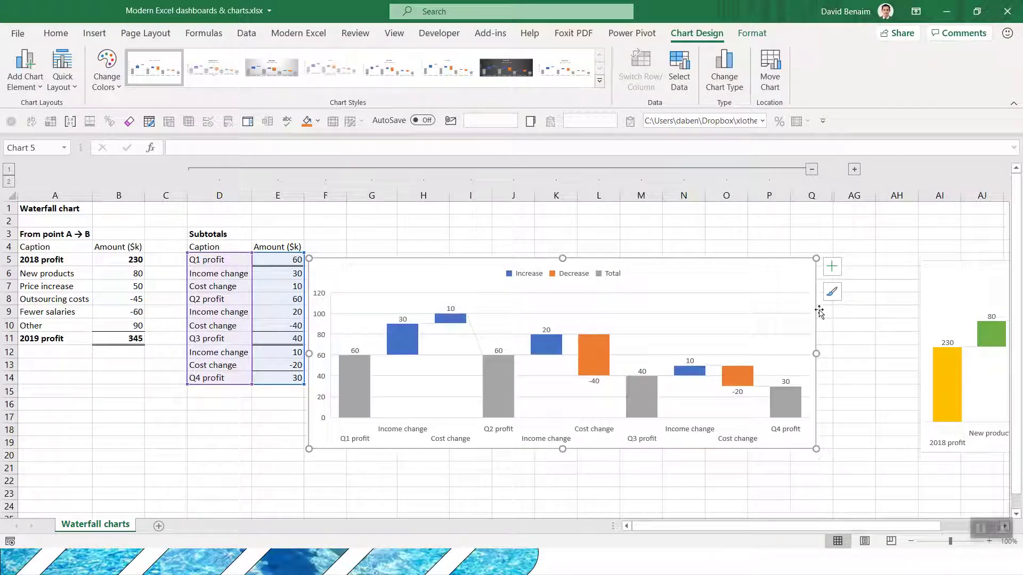
Collapse Subtotals columns D:P, expand the Breakdown example and select its Rent amount of 21.
left_click(811, 169)
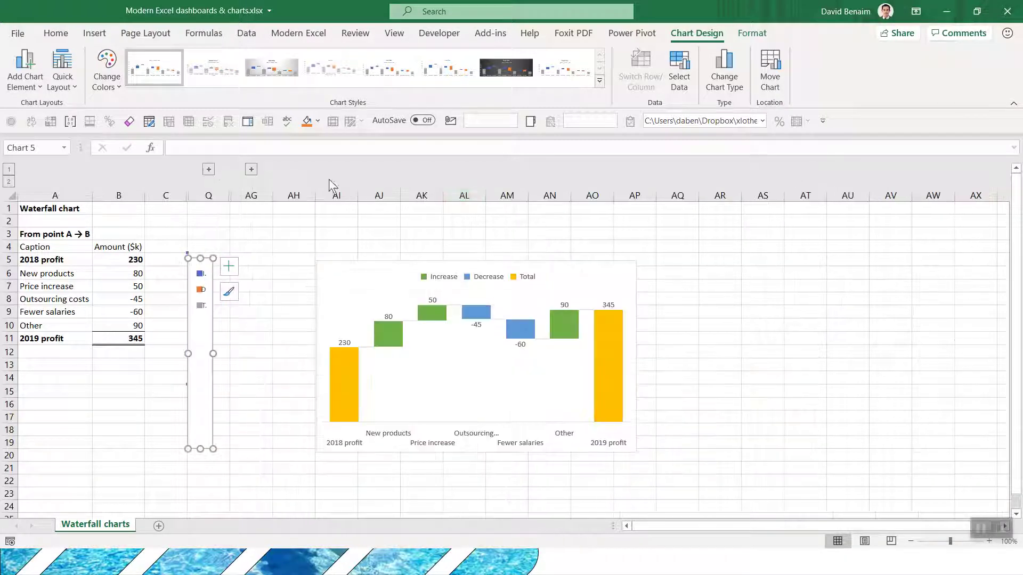
left_click(251, 170)
left_click(323, 293)
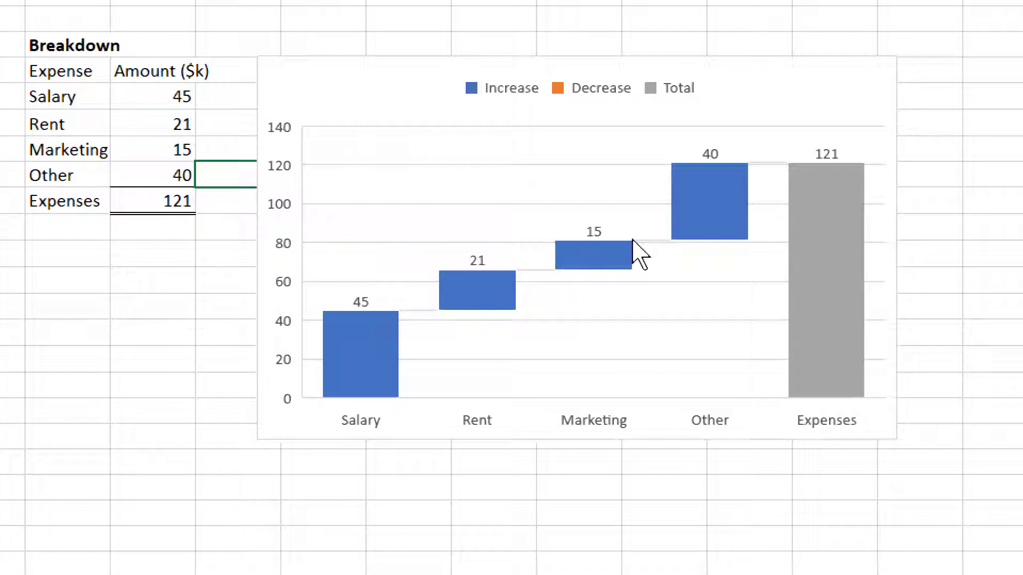
mouse_move(712, 213)
left_click(137, 112)
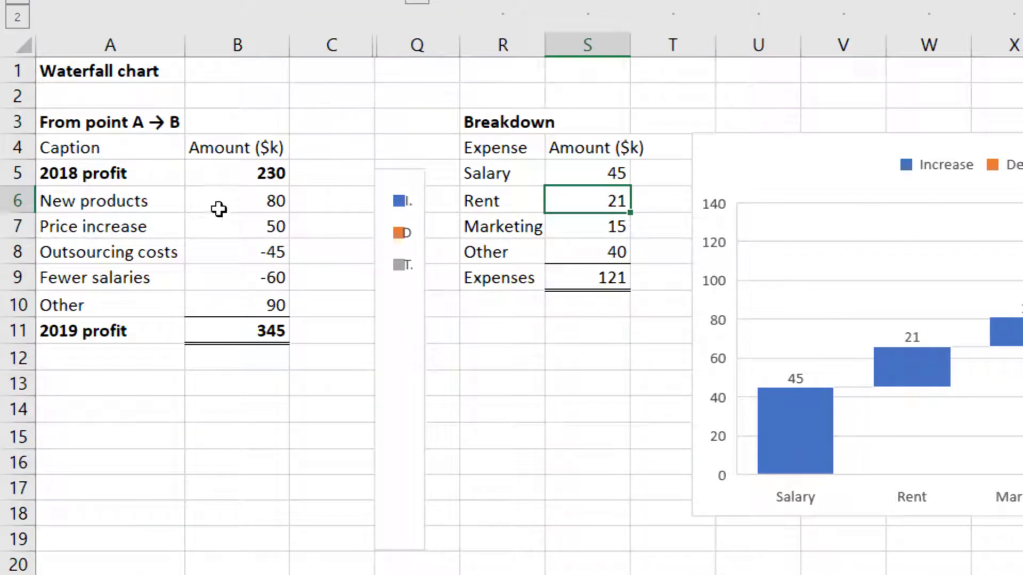
left_click(173, 220)
left_click(154, 128)
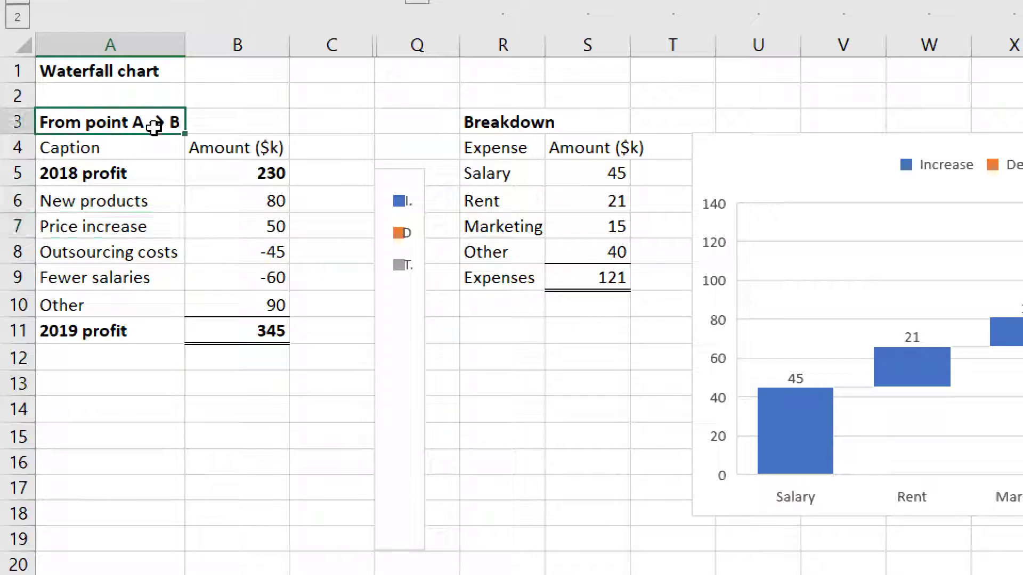